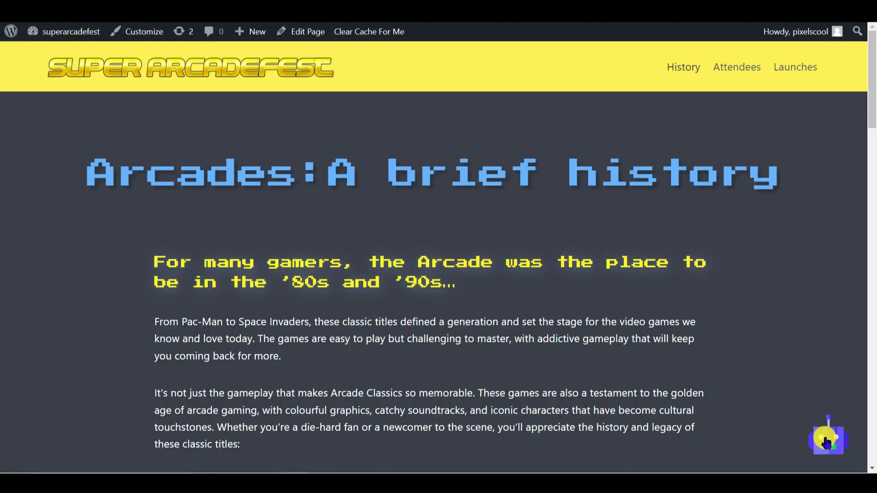
Ask the site's robot chatbot to 'Summarise the content in 3 sentences'.
{"action": "left_click", "coordinate": [827, 442]}
{"action": "type", "text": "Summarise the co"}
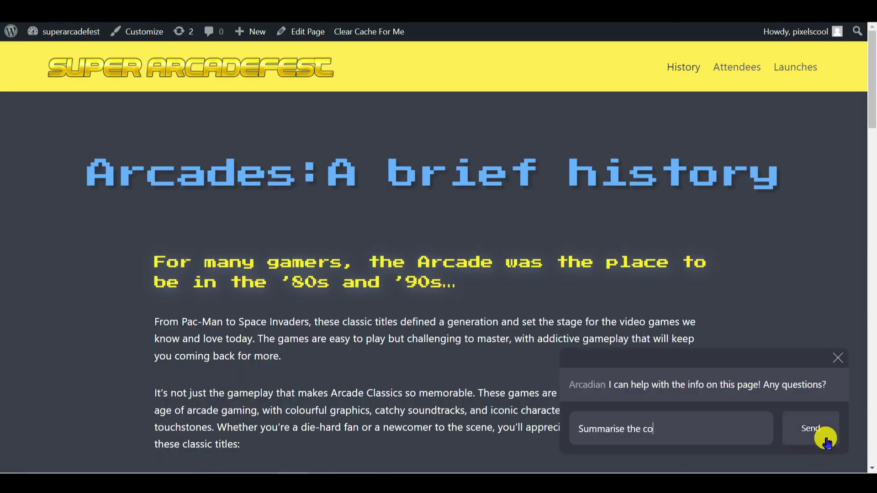
{"action": "type", "text": "ntent in 3 sentences"}
{"action": "left_click", "coordinate": [827, 443]}
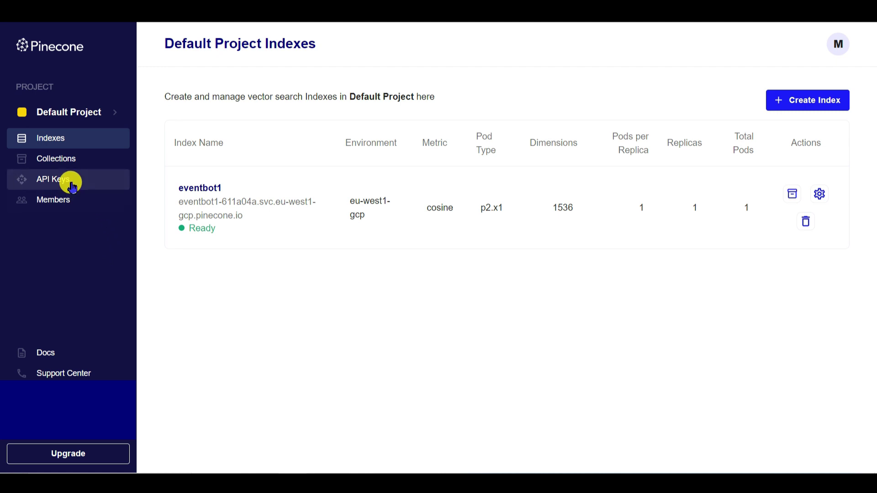
Create a Pinecone API key named 'arcadefest' and copy its value.
{"action": "left_click", "coordinate": [69, 183]}
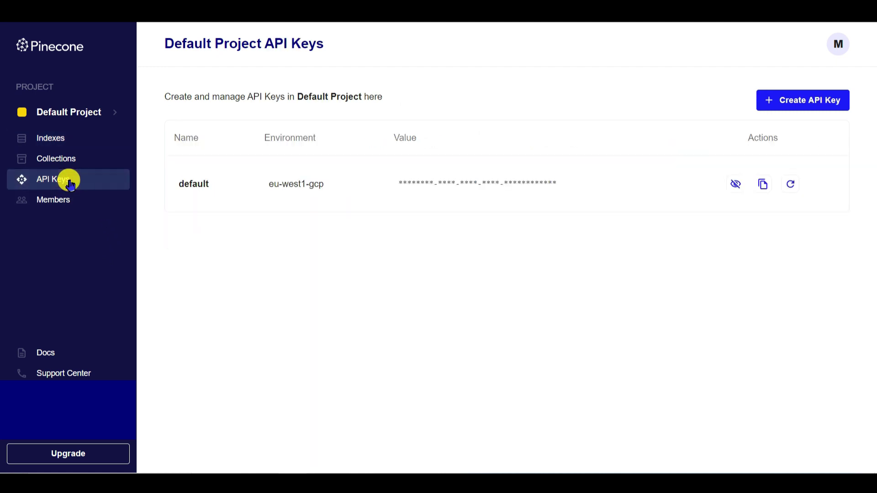
{"action": "left_click", "coordinate": [770, 100]}
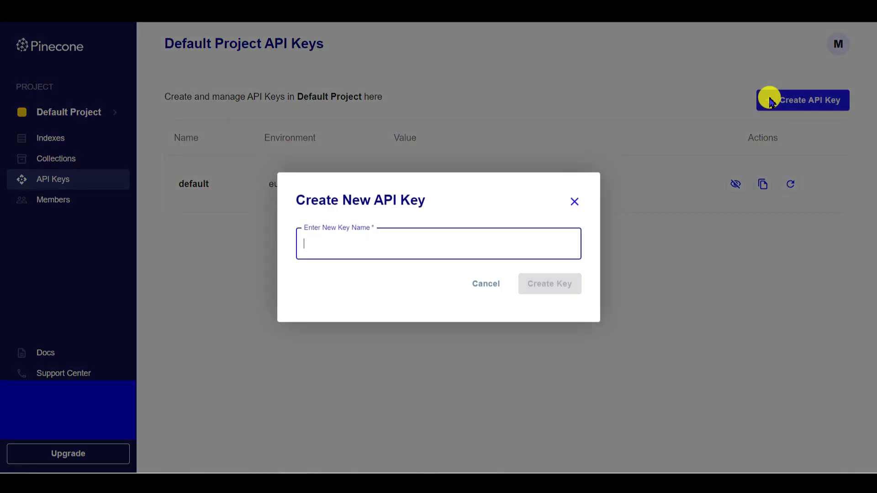
{"action": "type", "text": "arcadefe"}
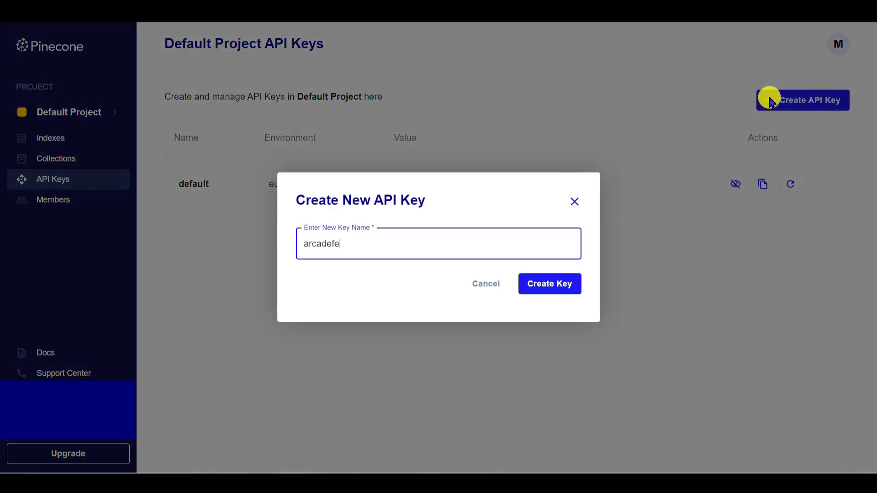
{"action": "type", "text": "st"}
{"action": "left_click", "coordinate": [565, 282]}
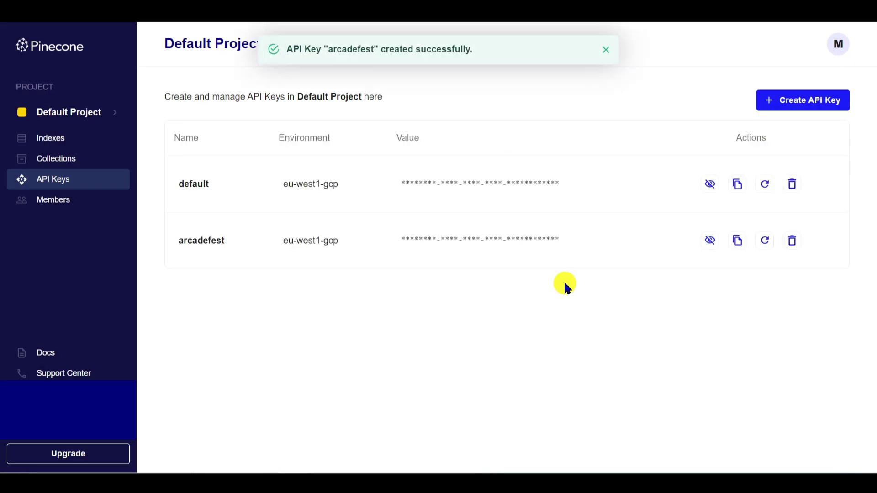
{"action": "left_click", "coordinate": [738, 246]}
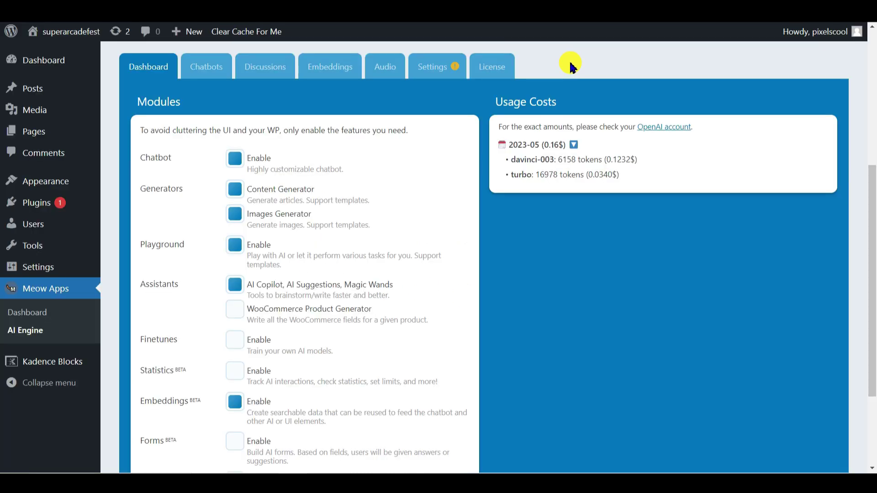
Paste the Pinecone API key into AI Engine Settings and select server region eu-west1-gcp.
{"action": "left_click", "coordinate": [426, 72]}
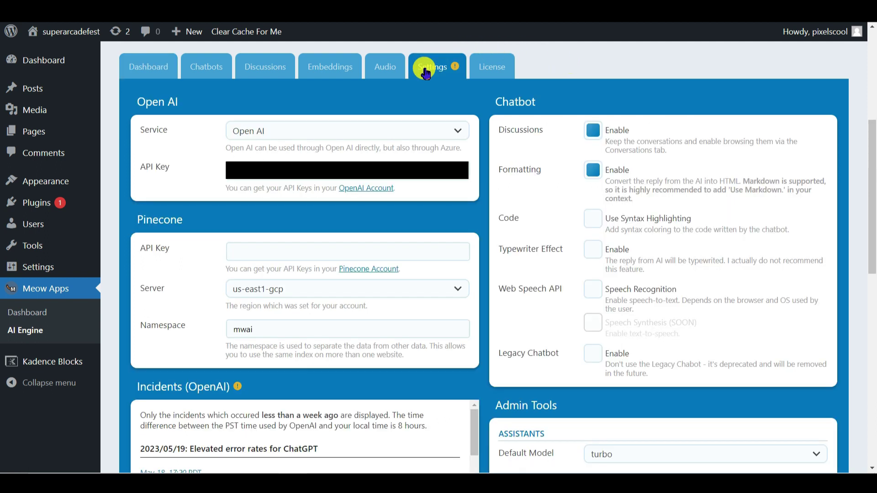
{"action": "left_click", "coordinate": [314, 252]}
{"action": "key", "text": "ctrl+v"}
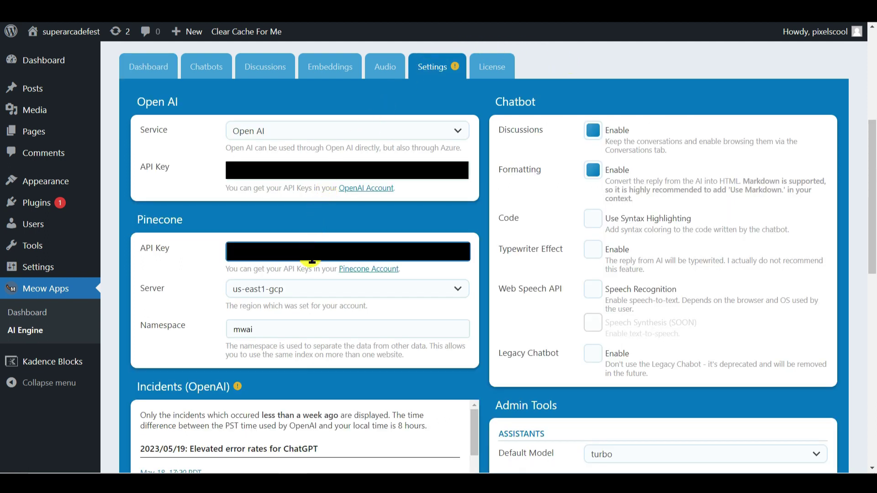
{"action": "left_click", "coordinate": [324, 297]}
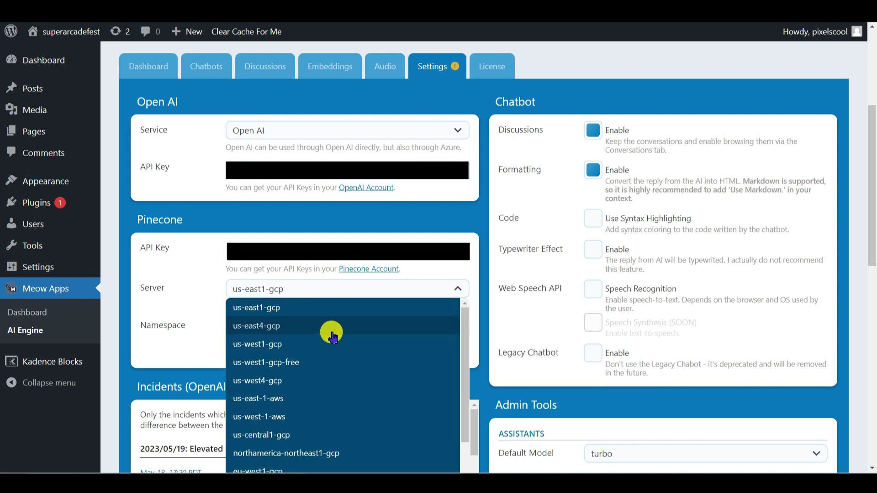
{"action": "left_click", "coordinate": [292, 470]}
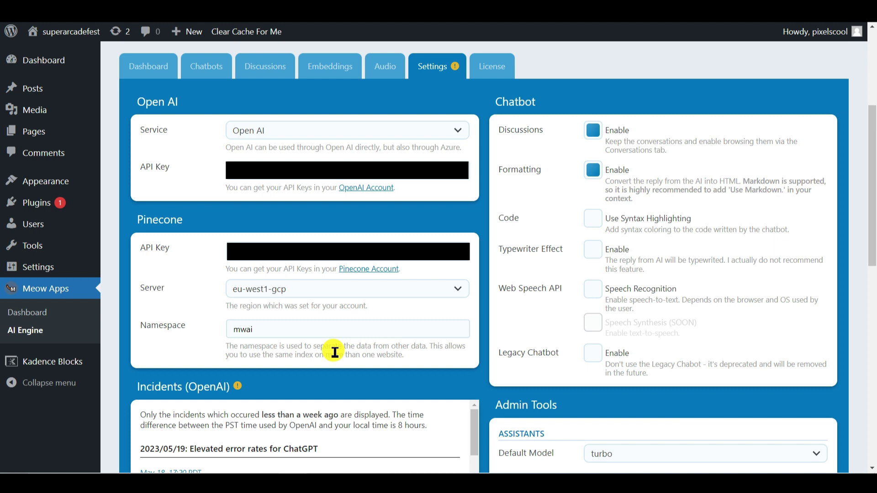
Add a Pinecone index named eventbot3 under Embeddings settings and refresh until it's ready.
{"action": "left_click", "coordinate": [348, 63]}
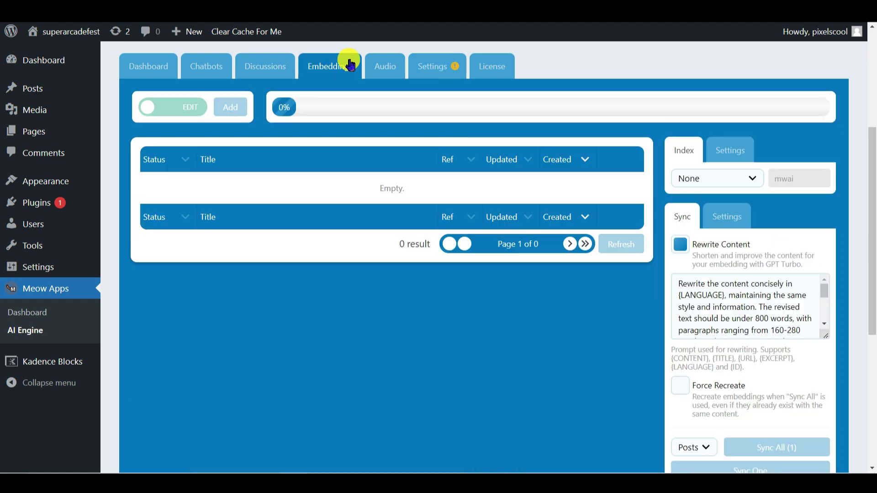
{"action": "left_click", "coordinate": [713, 155]}
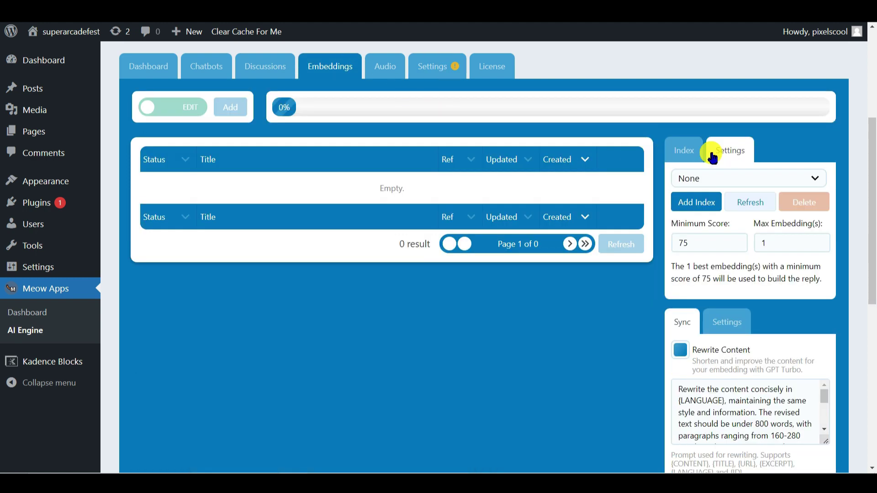
{"action": "left_click", "coordinate": [702, 204]}
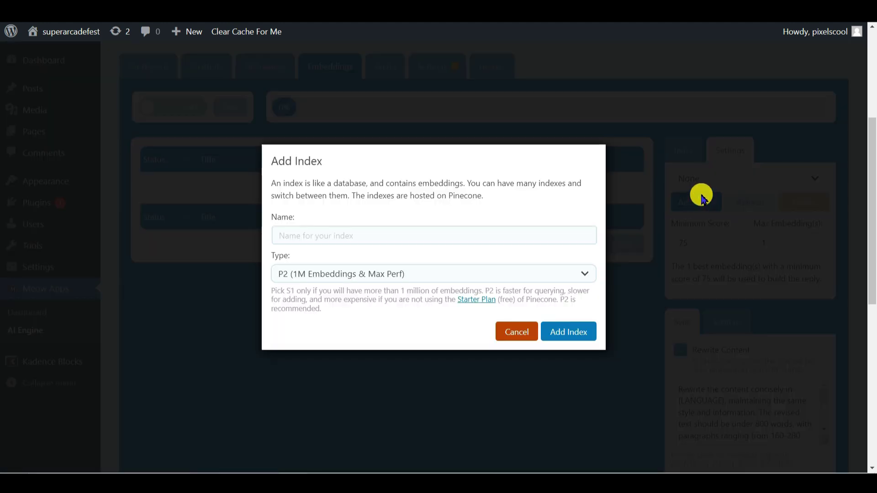
{"action": "left_click", "coordinate": [511, 229]}
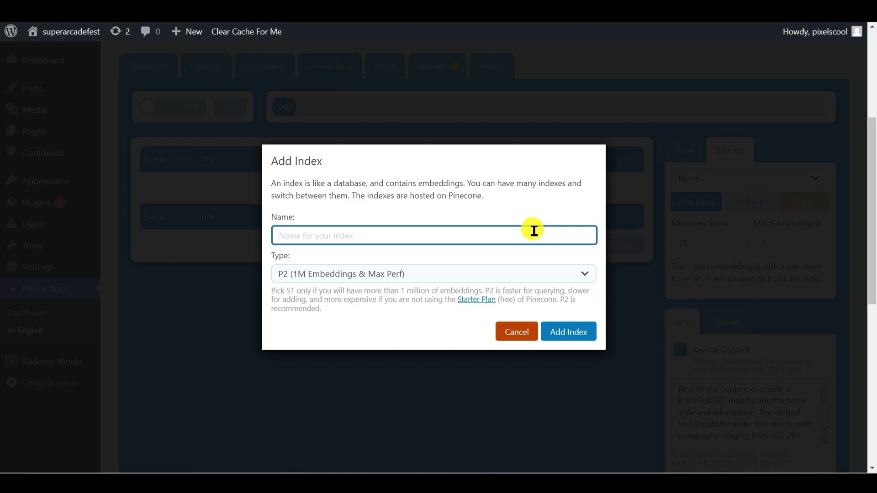
{"action": "type", "text": "eventbot3"}
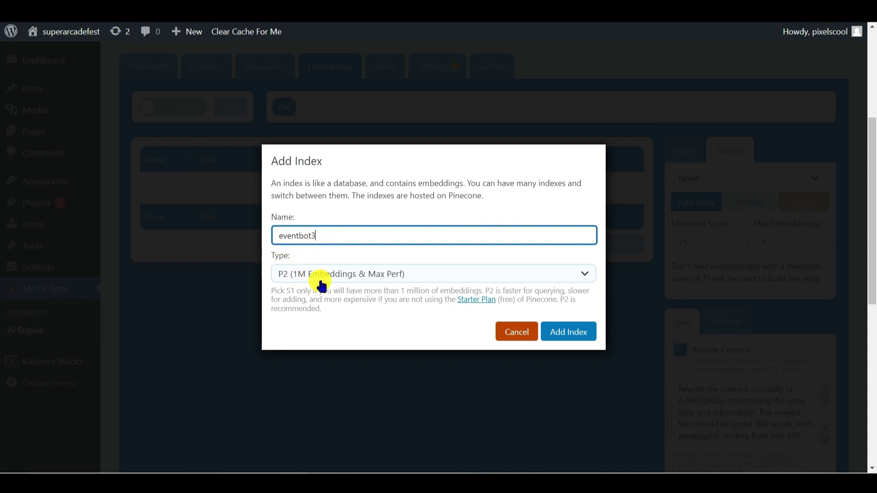
{"action": "left_click", "coordinate": [566, 332]}
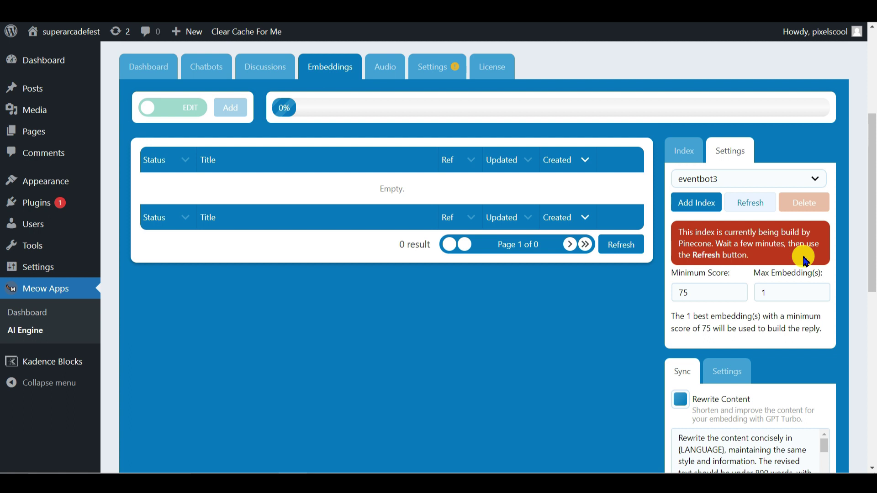
{"action": "left_click", "coordinate": [758, 208]}
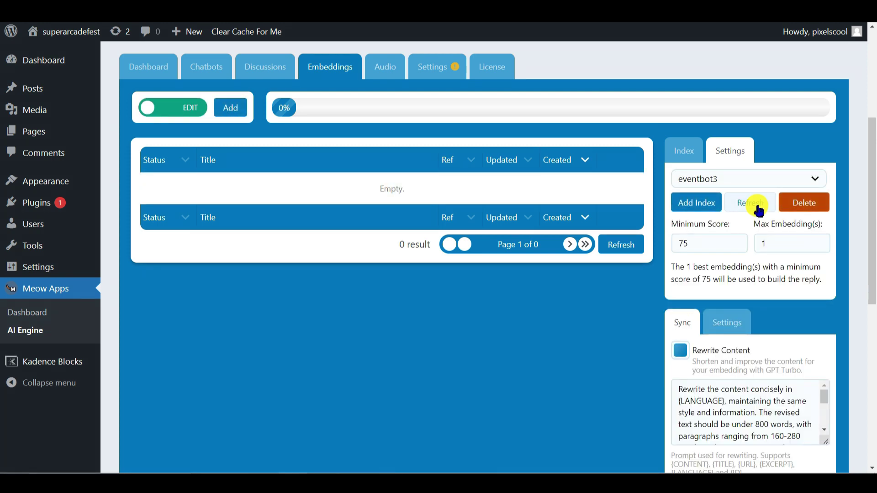
{"action": "left_click", "coordinate": [395, 122]}
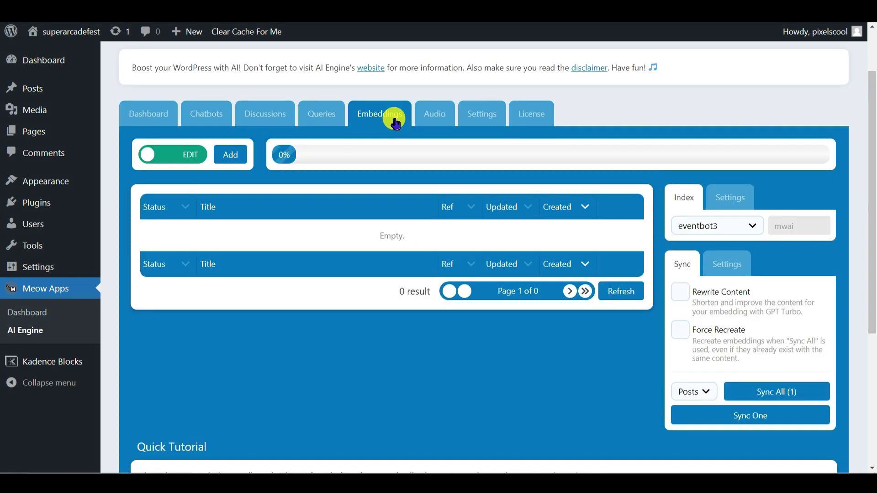
Add an embedding titled 'Dates, times and tickets' with the pasted dates, venue, hours and prices.
{"action": "left_click", "coordinate": [229, 155]}
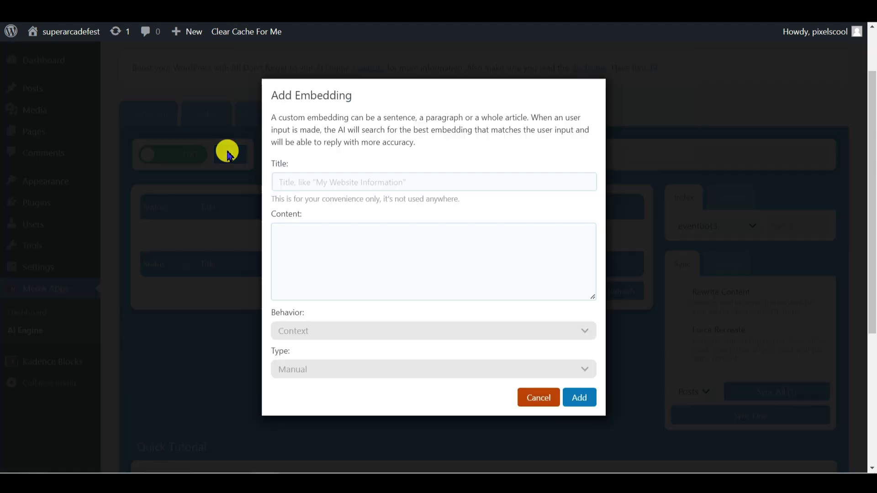
{"action": "left_click_drag", "start_coordinate": [273, 118], "coordinate": [452, 151]}
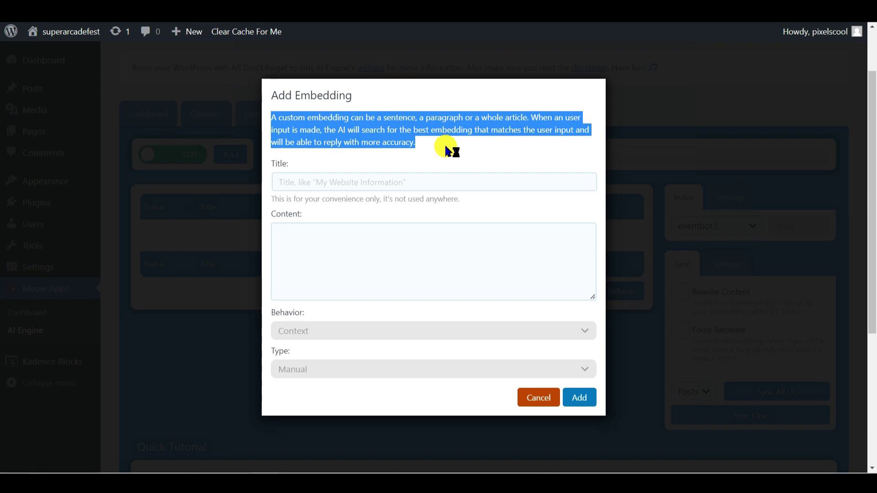
{"action": "left_click", "coordinate": [450, 181]}
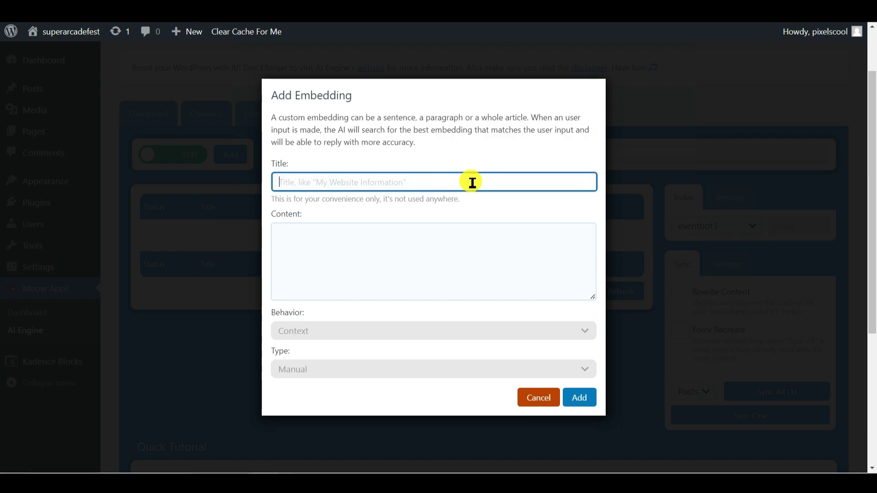
{"action": "type", "text": "Dates, times and tickets"}
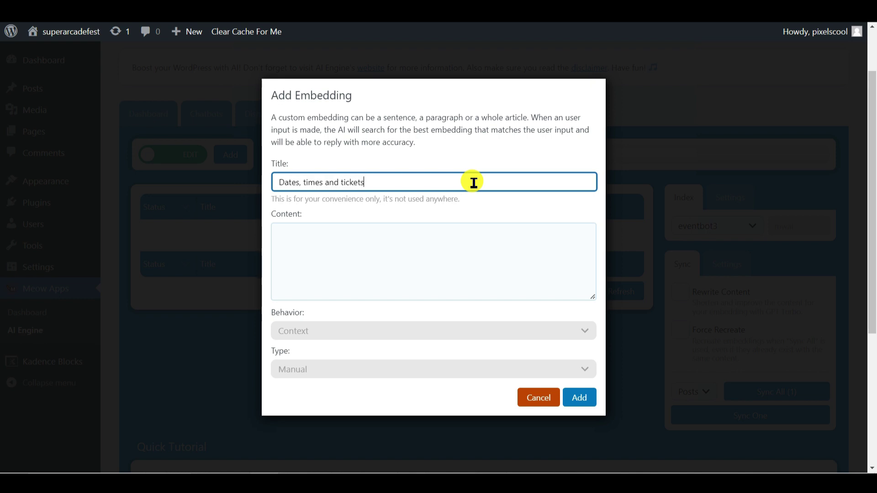
{"action": "left_click", "coordinate": [279, 233]}
{"action": "key", "text": "ctrl+v"}
{"action": "left_click_drag", "start_coordinate": [278, 233], "coordinate": [570, 294]}
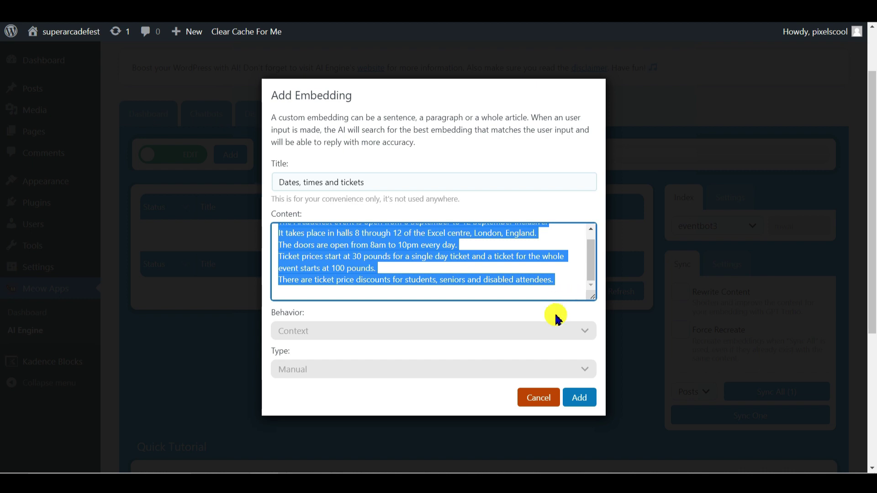
{"action": "left_click", "coordinate": [576, 402]}
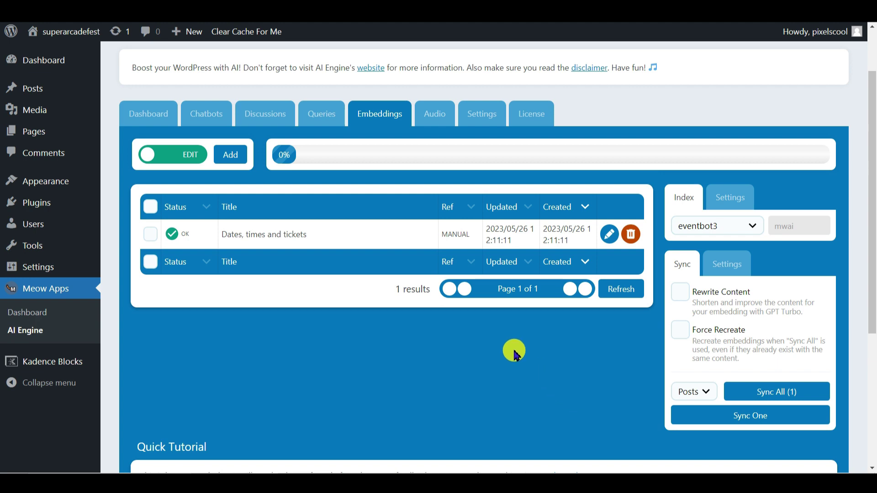
Add an embedding titled 'companies attending' containing the pasted exhibiting company descriptions.
{"action": "left_click", "coordinate": [236, 157]}
{"action": "type", "text": "comp"}
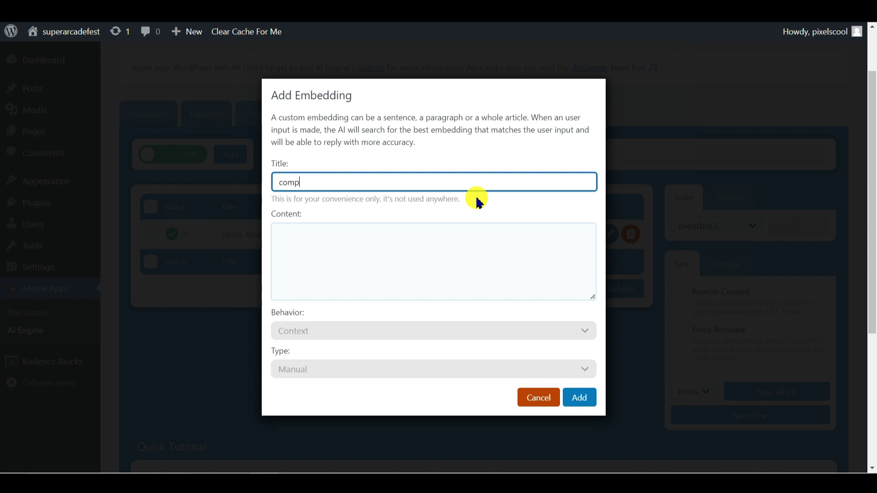
{"action": "type", "text": "anies attending"}
{"action": "left_click", "coordinate": [320, 237]}
{"action": "key", "text": "ctrl+v"}
{"action": "left_click_drag", "start_coordinate": [278, 233], "coordinate": [583, 293]}
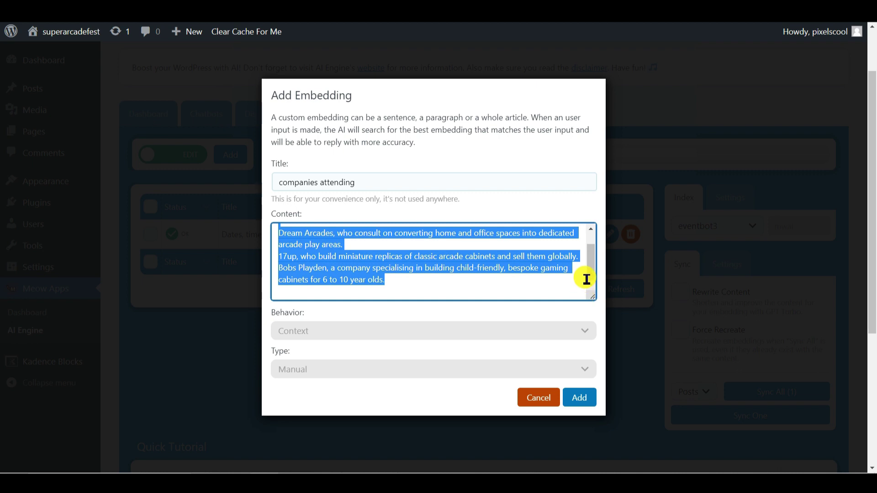
{"action": "left_click", "coordinate": [580, 286]}
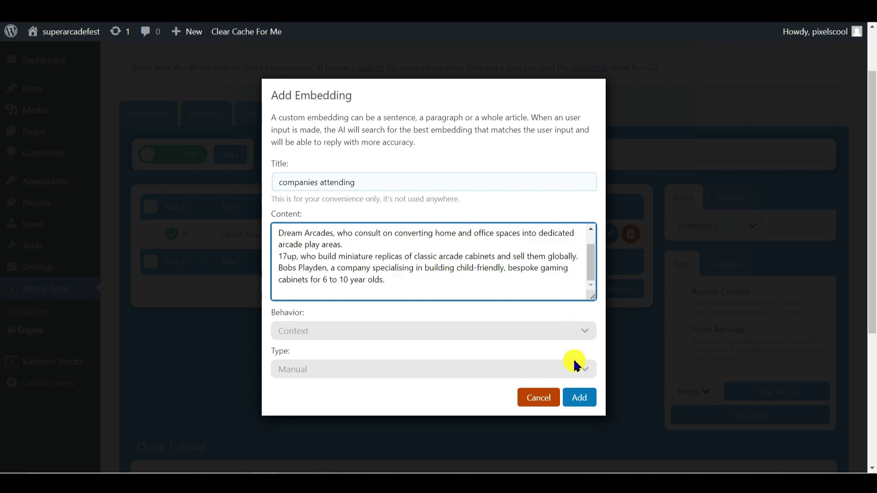
{"action": "left_click", "coordinate": [579, 397]}
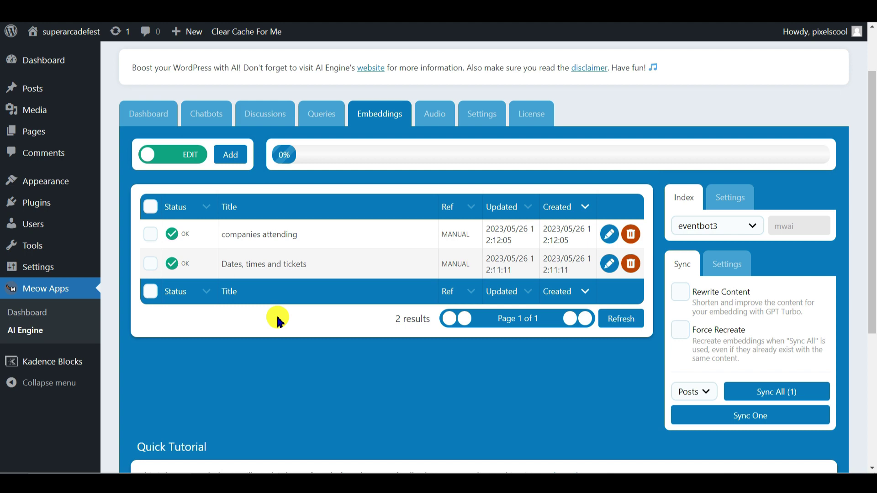
Run an AI search of the embeddings for 'what kind of dog is snoopy?'.
{"action": "left_click", "coordinate": [191, 157]}
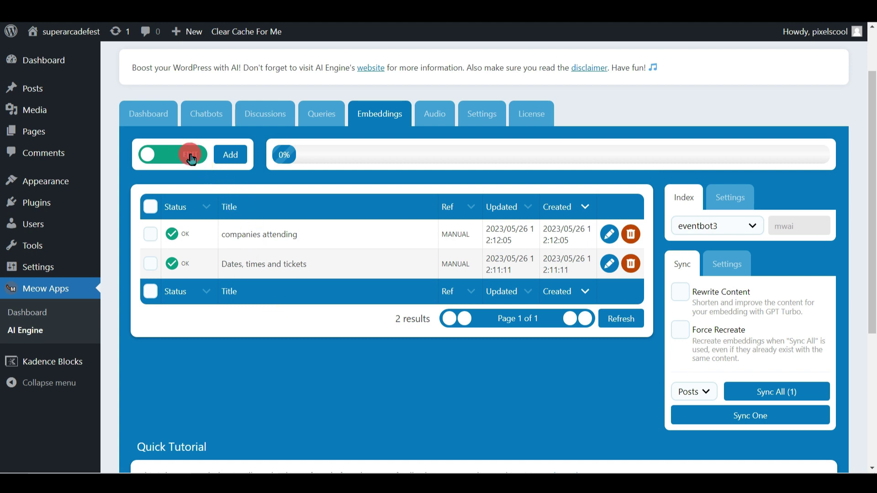
{"action": "left_click", "coordinate": [401, 160]}
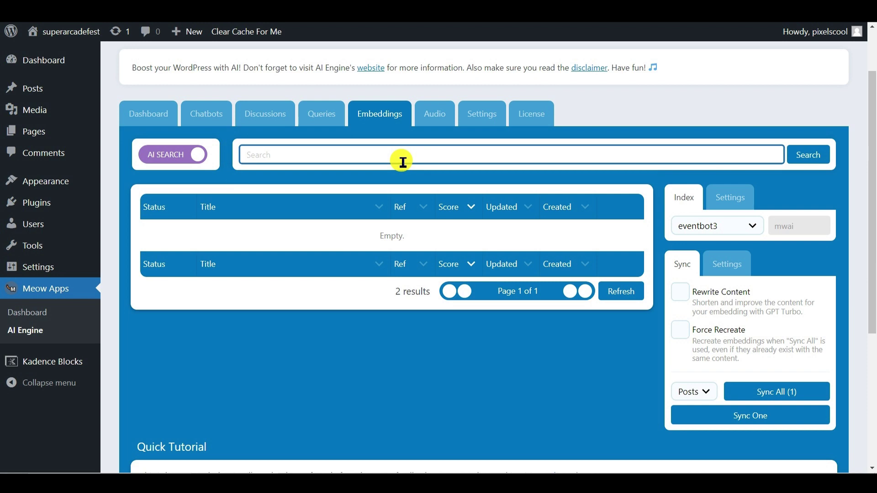
{"action": "type", "text": "what kind of dog is s"}
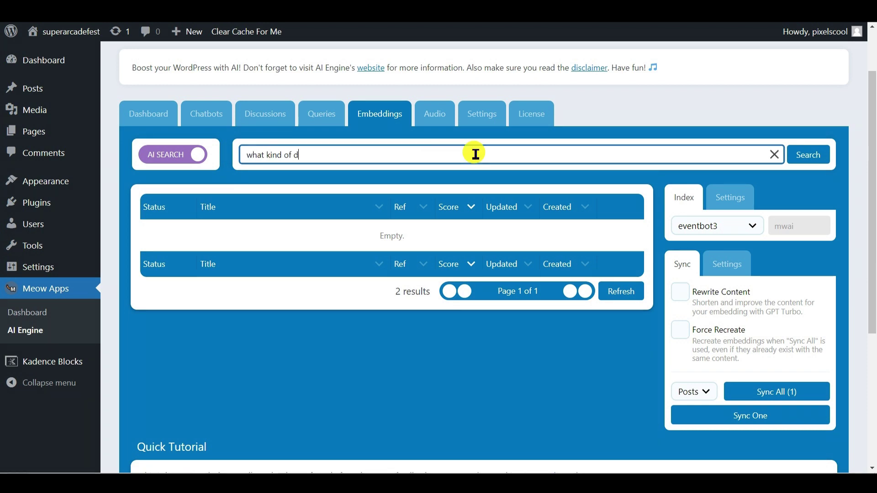
{"action": "type", "text": "noopy?"}
{"action": "left_click", "coordinate": [808, 154]}
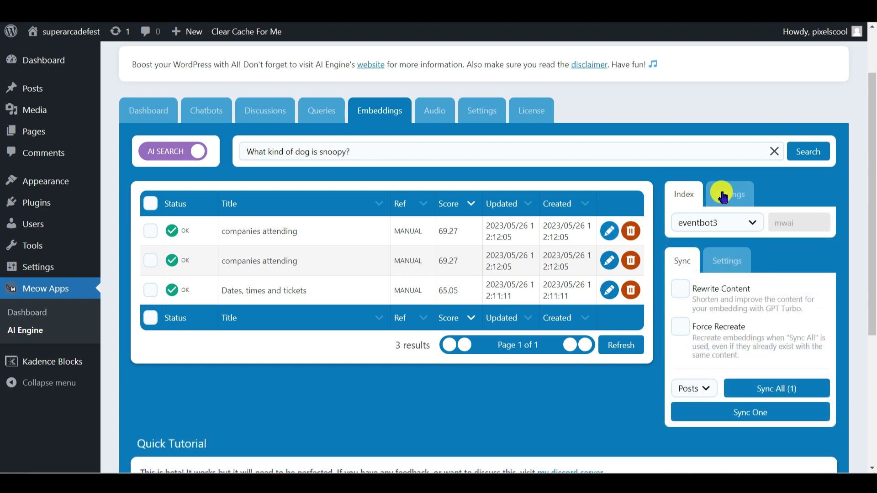
Show the index settings (minimum score 75, max 2 embeddings) and select the Snoopy query.
{"action": "left_click", "coordinate": [726, 195]}
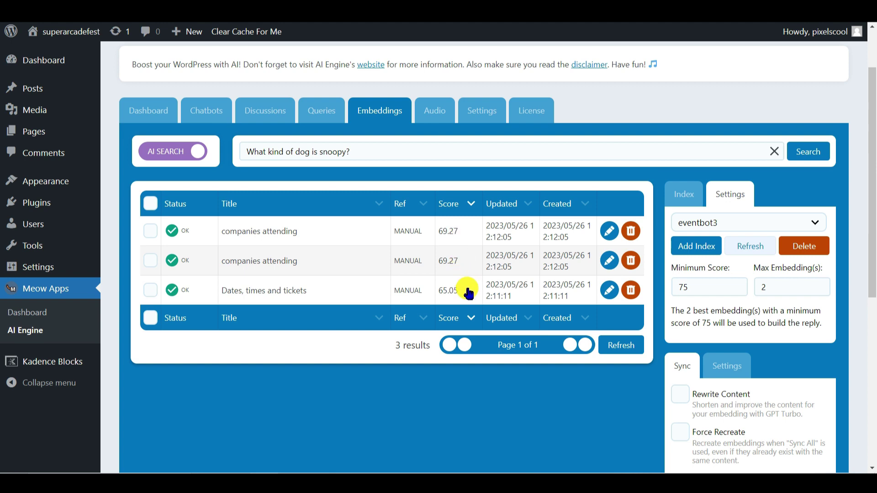
{"action": "left_click", "coordinate": [373, 154]}
{"action": "left_click_drag", "start_coordinate": [373, 155], "coordinate": [243, 147]}
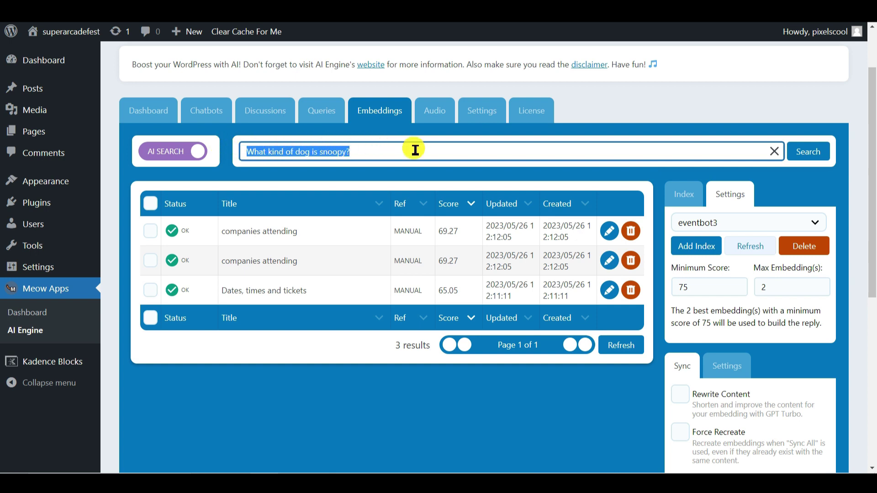
Replace the query with 'Which companies are attending the event?' and run the search.
{"action": "key", "text": "BackSpace"}
{"action": "type", "text": "Which companies are attending th"}
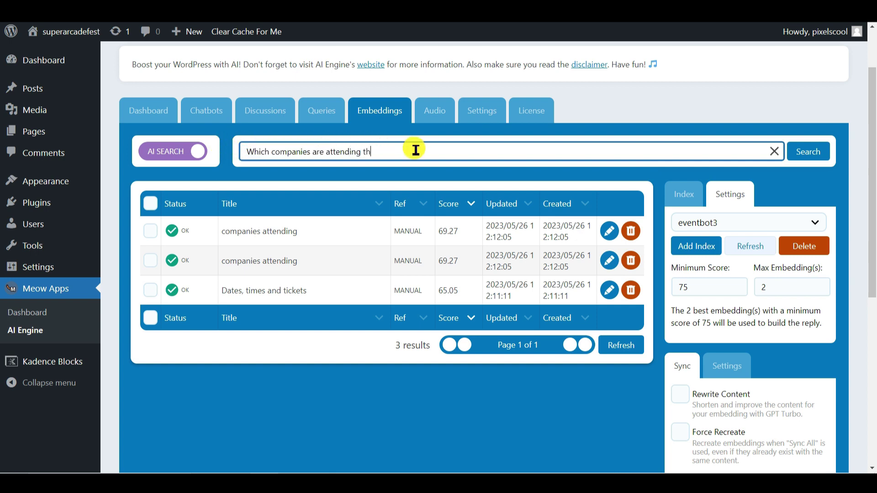
{"action": "type", "text": "e event?"}
{"action": "key", "text": "Return"}
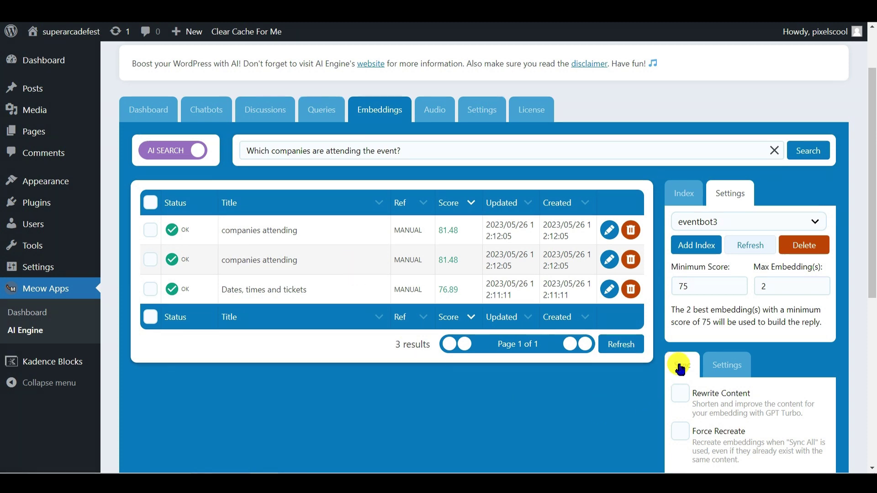
{"action": "scroll", "coordinate": [676, 365], "scroll_direction": "down", "scroll_amount": 3}
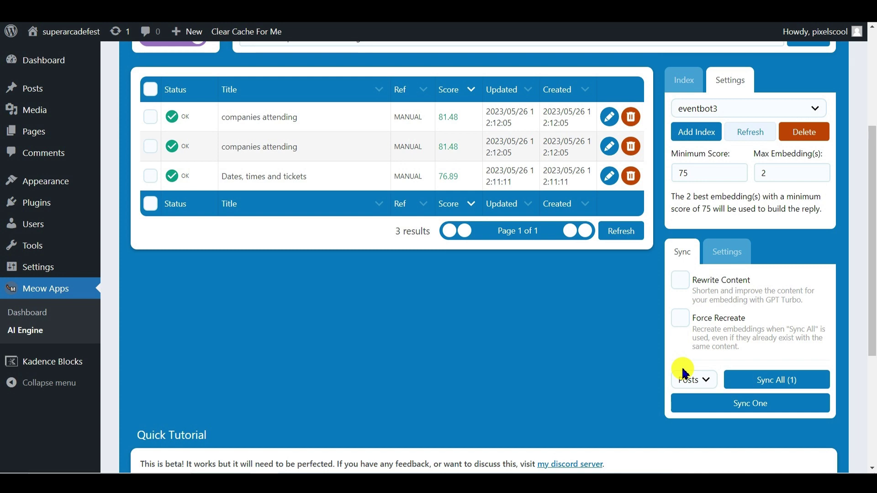
Enable Rewrite Content for embedding sync and scroll through its rewrite prompt.
{"action": "left_click", "coordinate": [686, 279]}
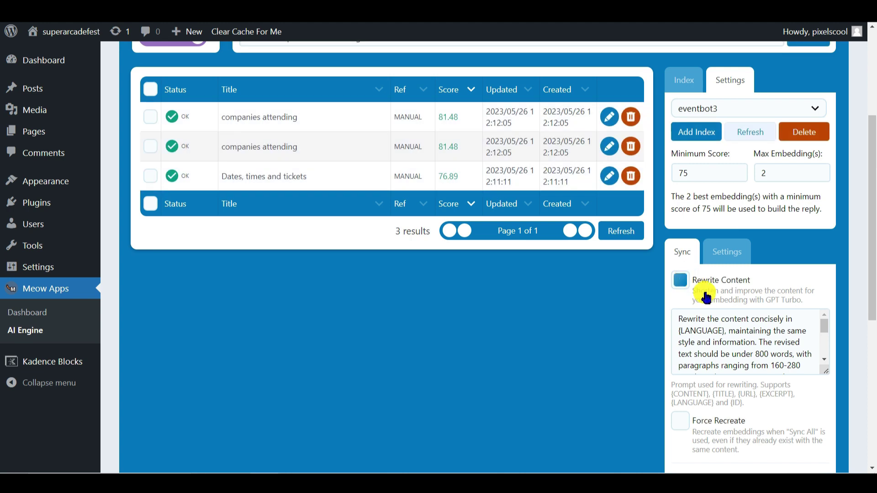
{"action": "scroll", "coordinate": [725, 313], "scroll_direction": "down", "scroll_amount": 1}
{"action": "scroll", "coordinate": [725, 313], "scroll_direction": "down", "scroll_amount": 3}
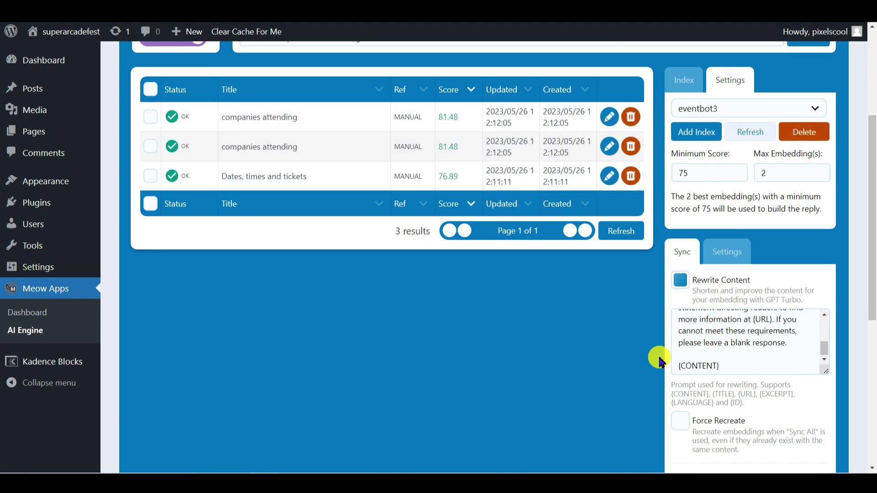
{"action": "scroll", "coordinate": [657, 358], "scroll_direction": "down", "scroll_amount": 1}
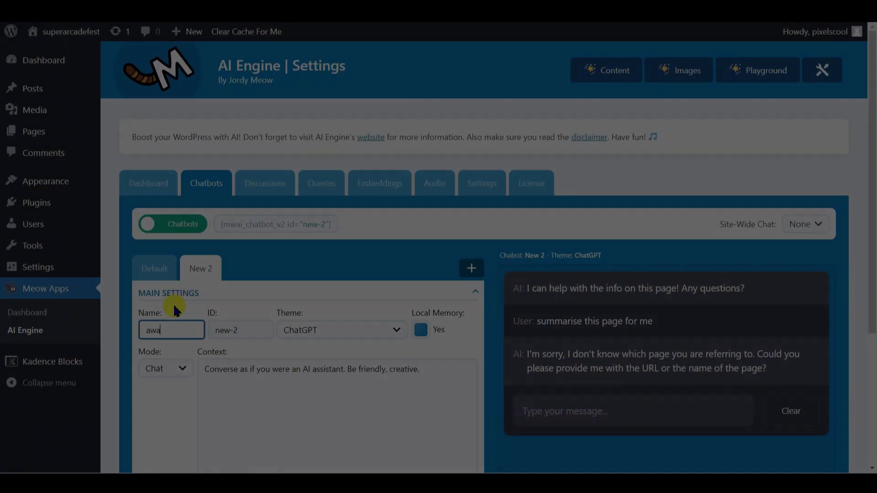
Set the chatbot name to awarebot1, AI Name to Arcadian, and start sentence to 'Hey visitor! I know all about this event!'.
{"action": "type", "text": "ebot"}
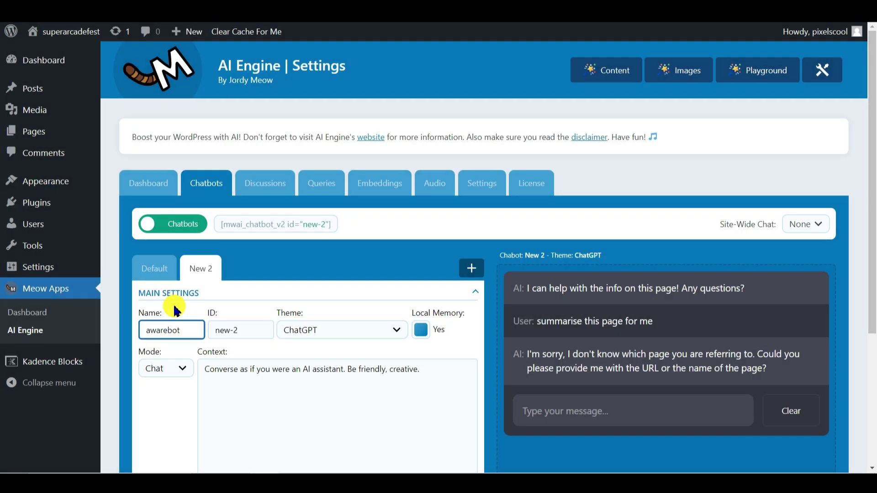
{"action": "type", "text": "1"}
{"action": "type", "text": "Arcadian"}
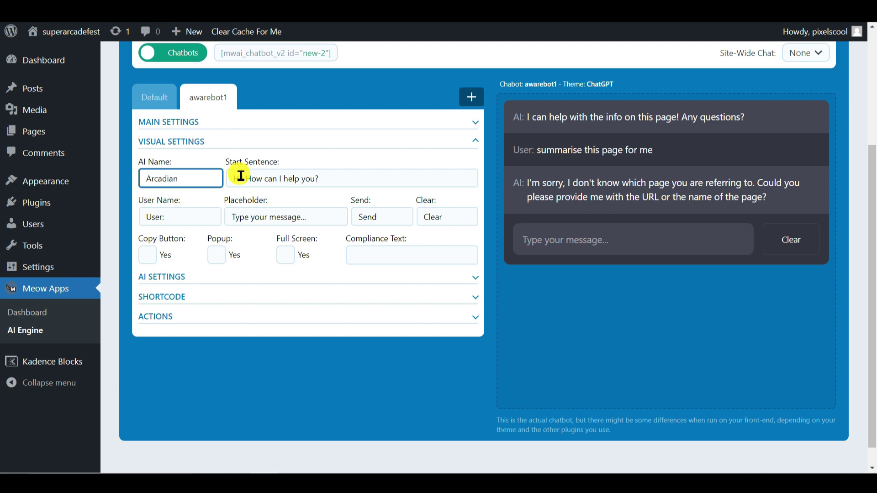
{"action": "left_click", "coordinate": [252, 175]}
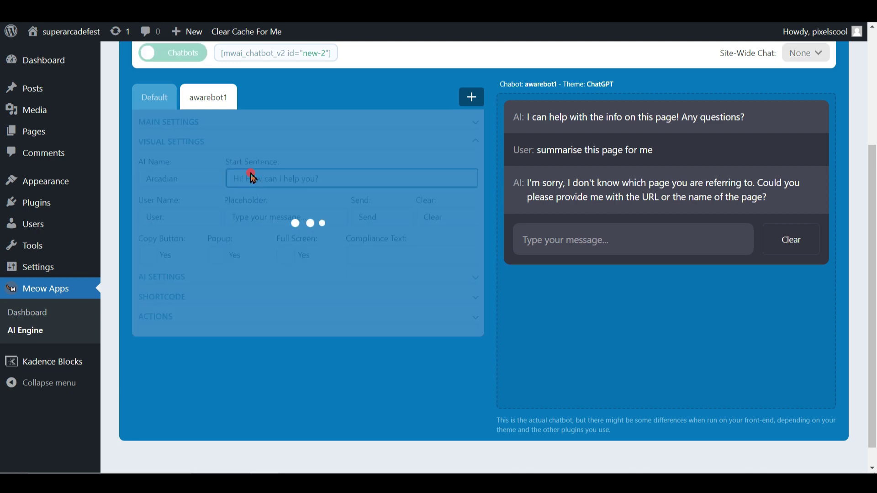
{"action": "key", "text": "ctrl+a"}
{"action": "type", "text": "Hey visitor! "}
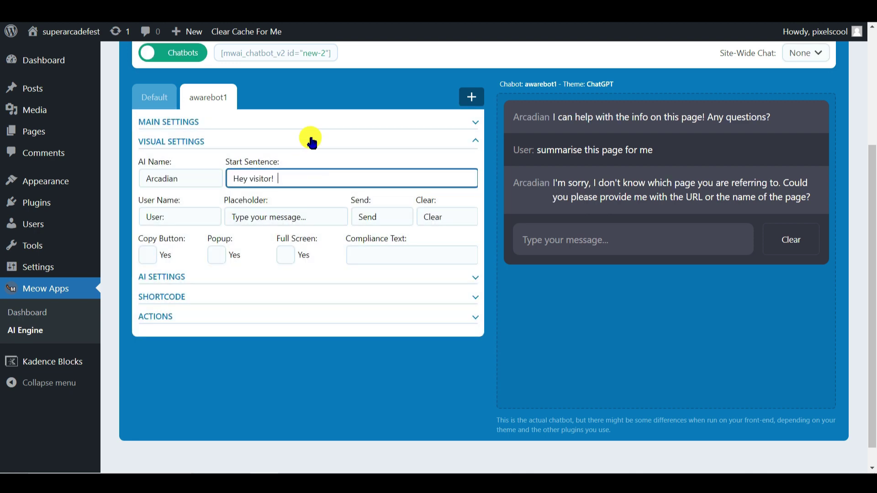
{"action": "type", "text": " I know all about this event!"}
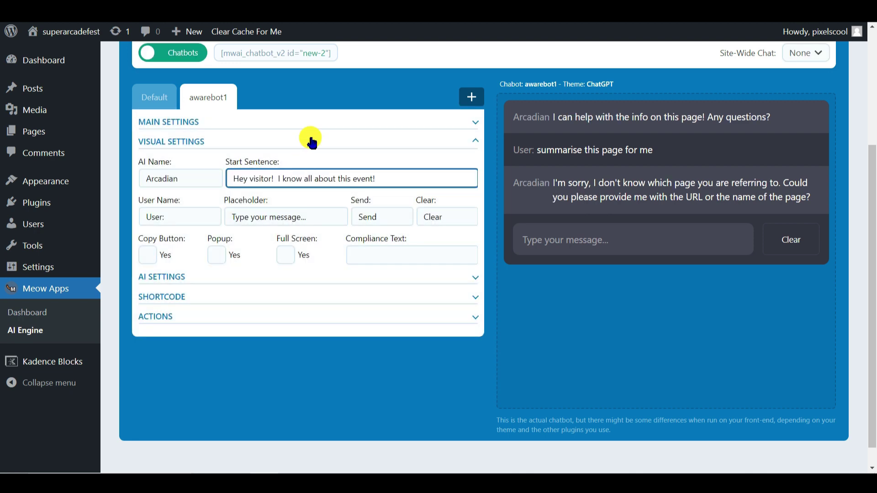
Go to the chatbot's AI settings and list the available embeddings indexes.
{"action": "left_click", "coordinate": [312, 142]}
{"action": "left_click", "coordinate": [176, 182]}
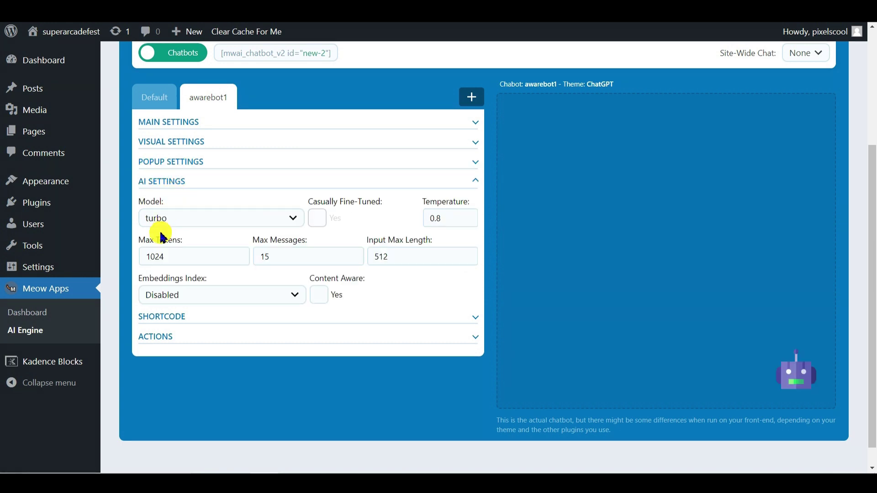
{"action": "left_click", "coordinate": [196, 296]}
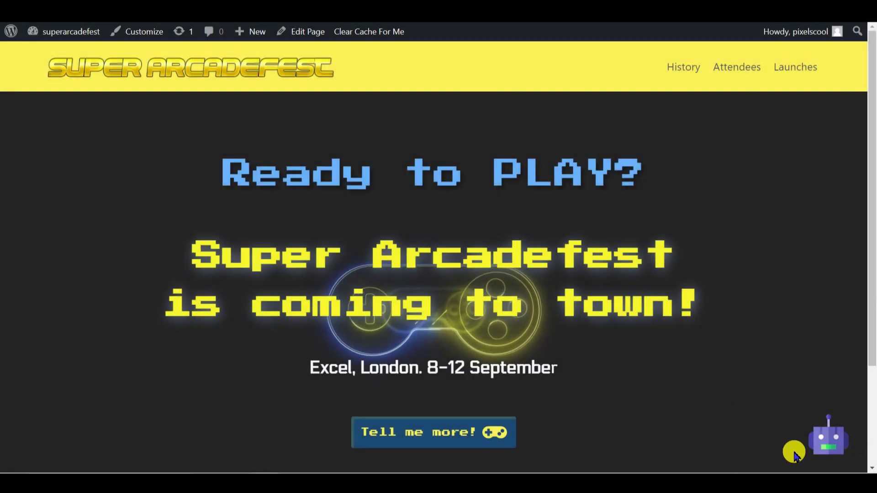
On the front end, ask Arcadian 'when is the event on?' and then 'whos exhibiting at the event?'.
{"action": "left_click", "coordinate": [826, 432]}
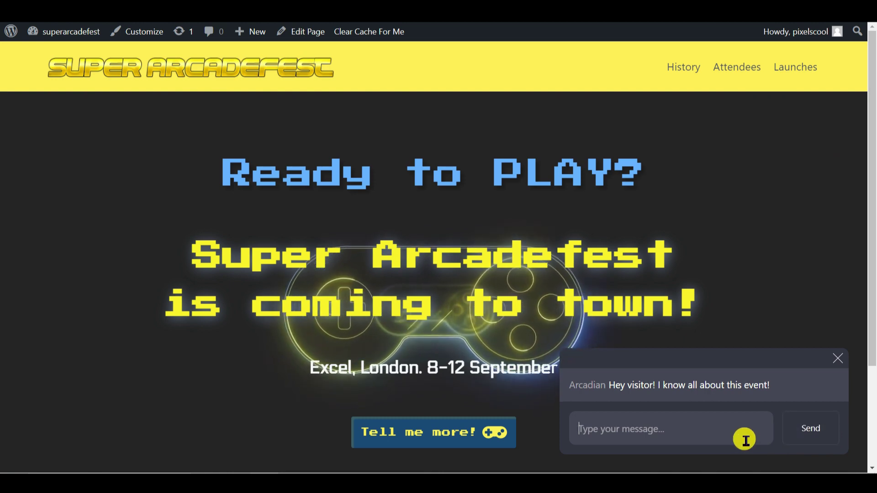
{"action": "type", "text": "when is the"}
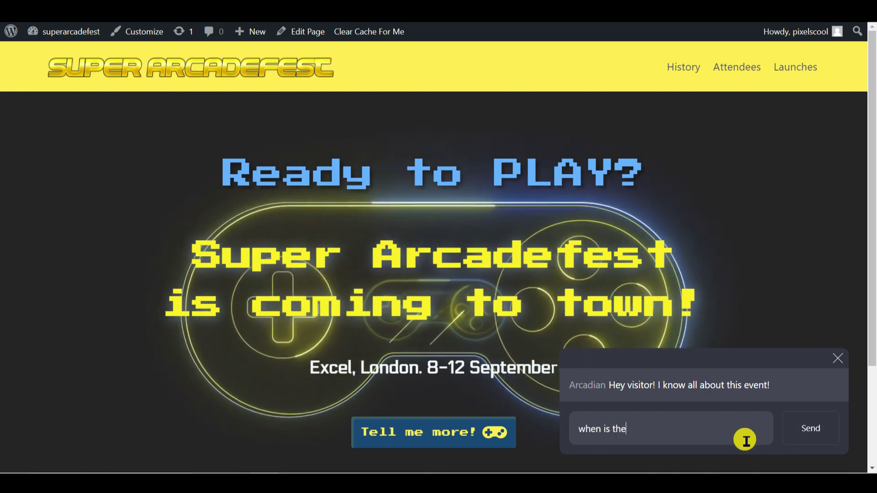
{"action": "type", "text": " event on?"}
{"action": "key", "text": "Return"}
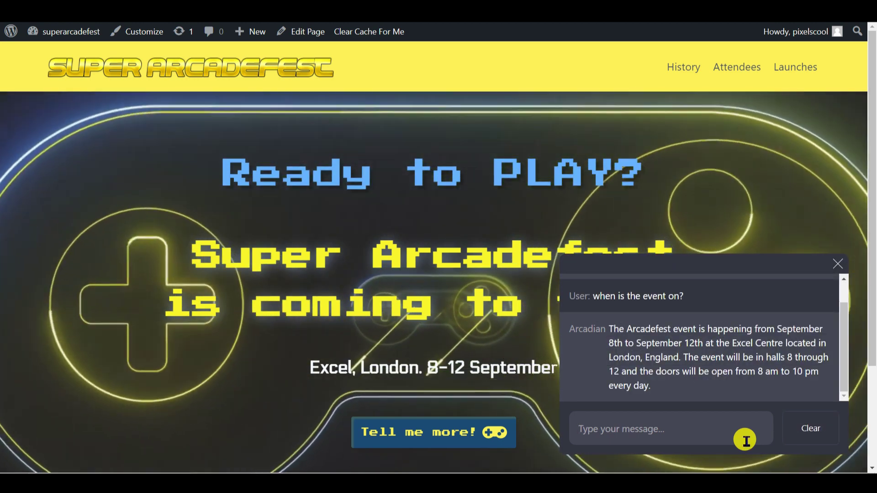
{"action": "type", "text": "whos e"}
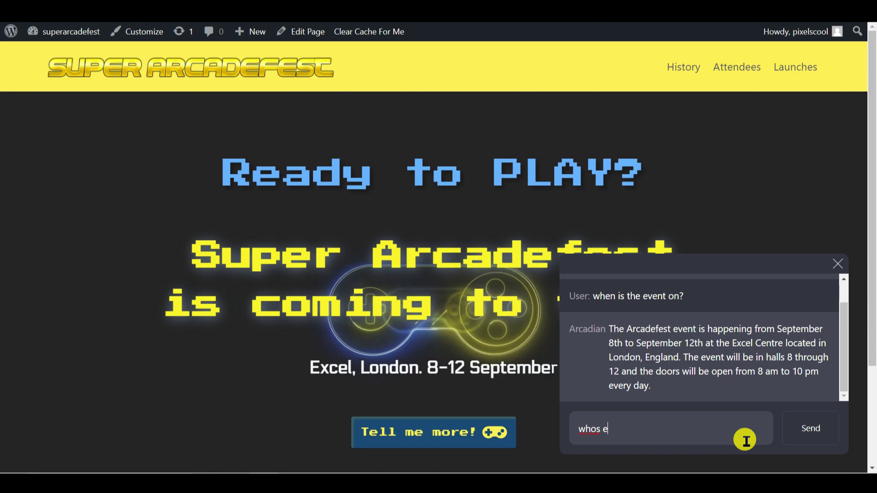
{"action": "type", "text": "xhibiting at "}
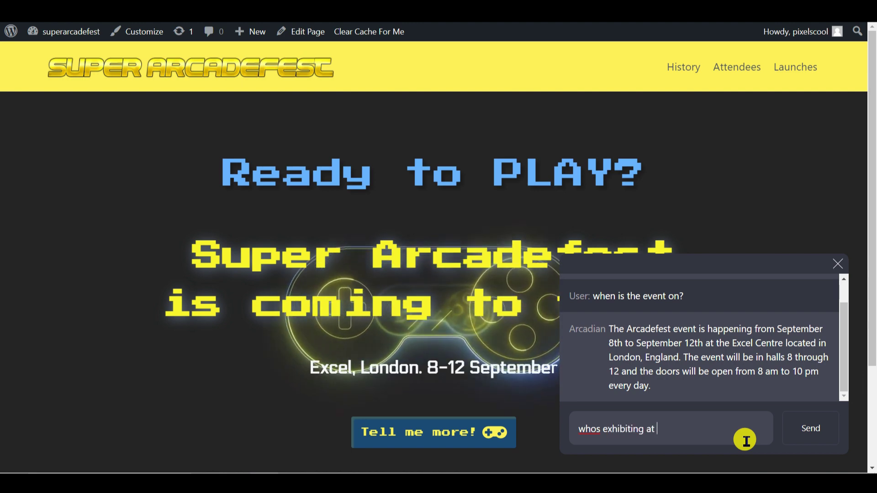
{"action": "type", "text": "the event?"}
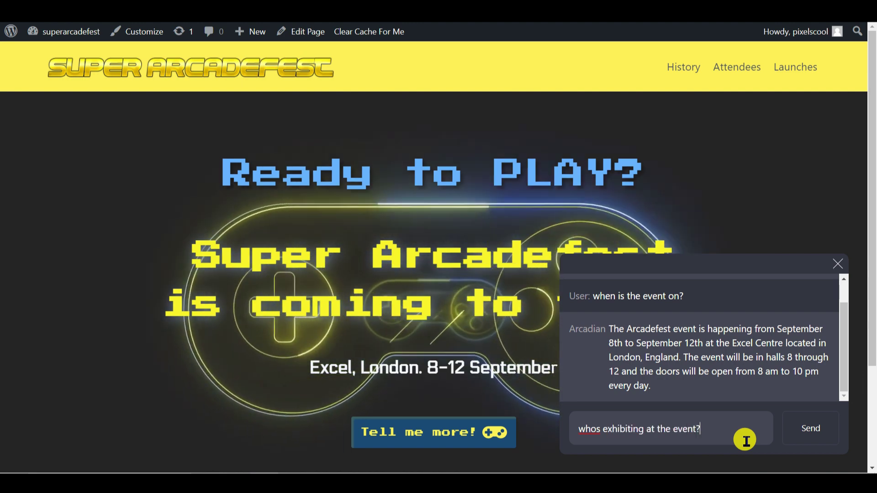
{"action": "key", "text": "Return"}
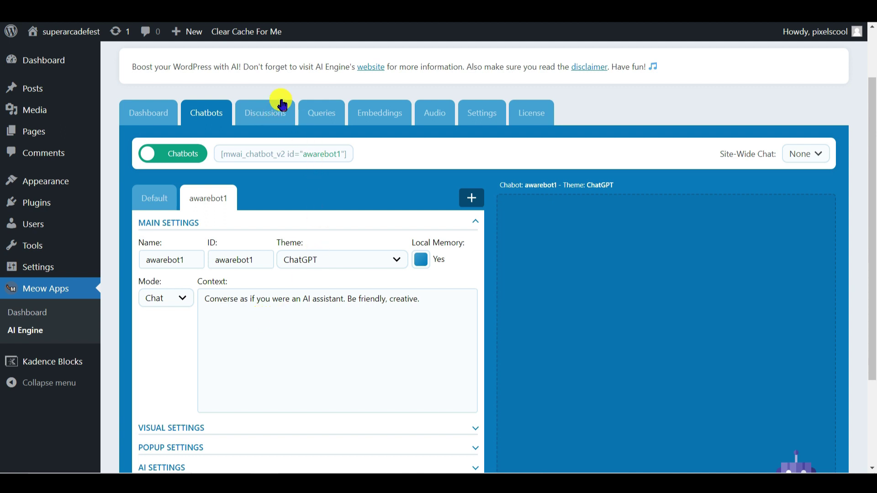
Highlight the Dates, times and tickets embedding the logged event-date answer drew on.
{"action": "left_click", "coordinate": [488, 108]}
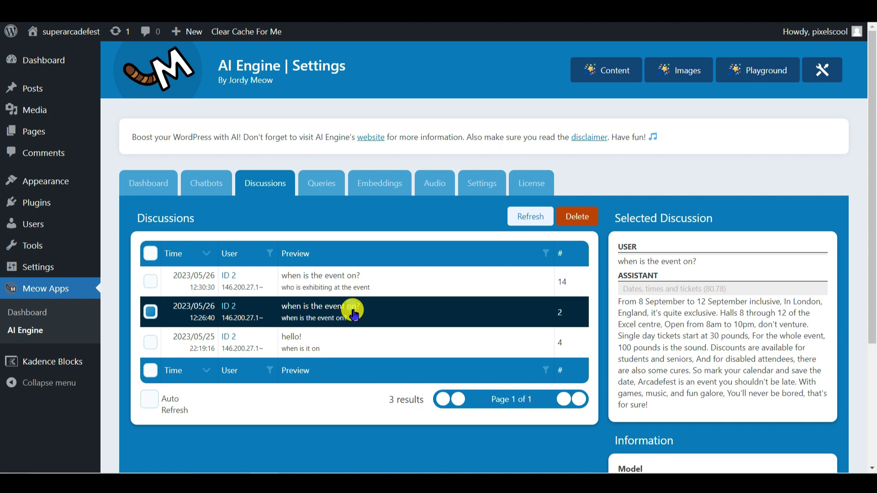
{"action": "triple_click", "coordinate": [664, 286]}
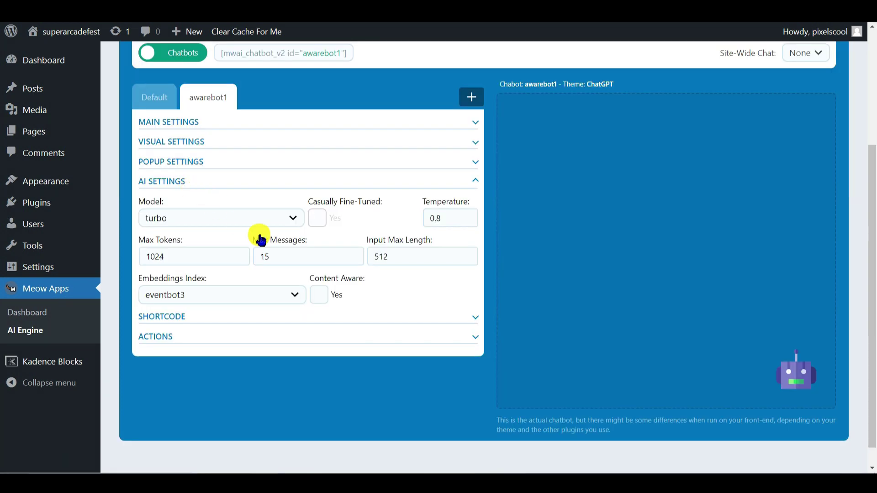
Overwrite awarebot1's Temperature field, changing it from 0.8 to 0.1.
{"action": "left_click_drag", "start_coordinate": [446, 215], "coordinate": [400, 215]}
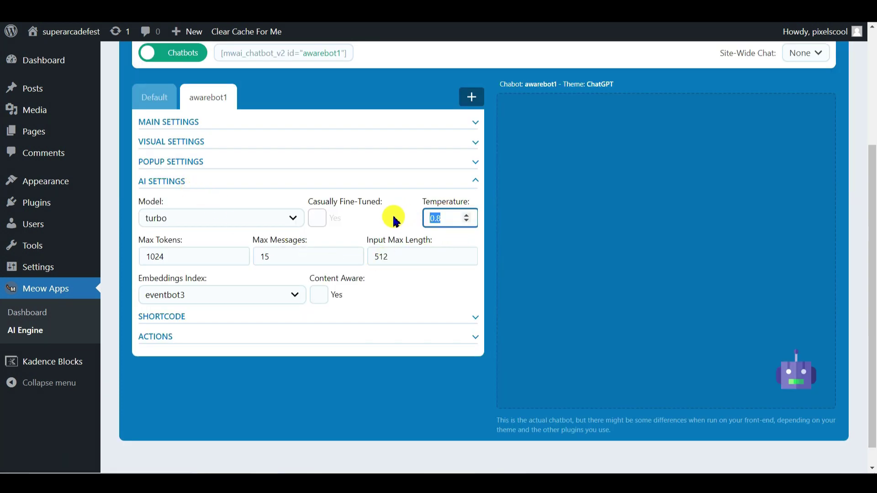
{"action": "type", "text": "0.4"}
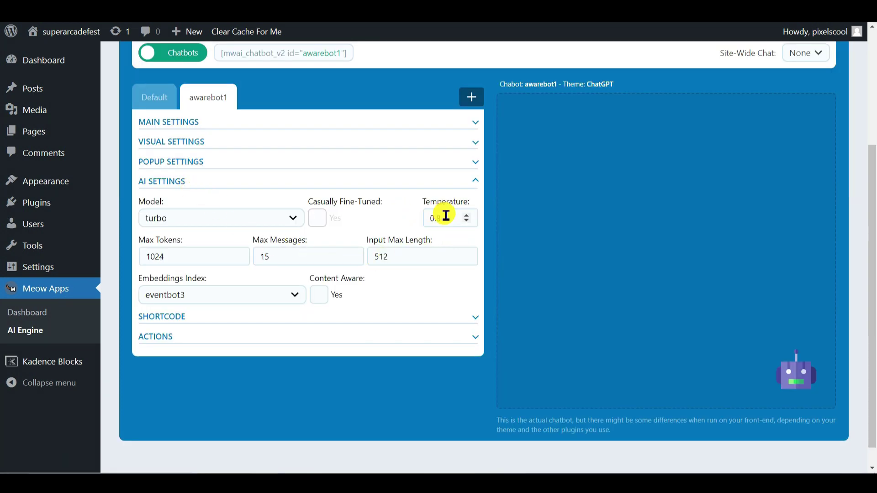
{"action": "left_click_drag", "start_coordinate": [446, 215], "coordinate": [401, 213]}
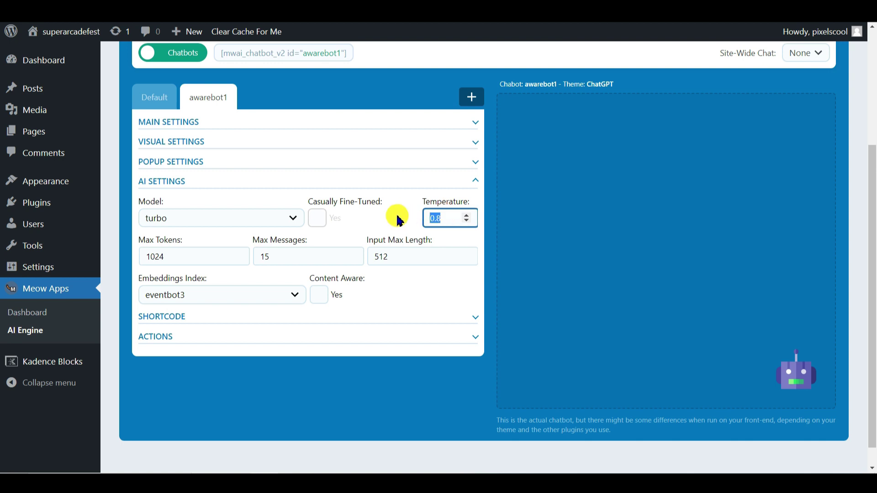
{"action": "type", "text": "0"}
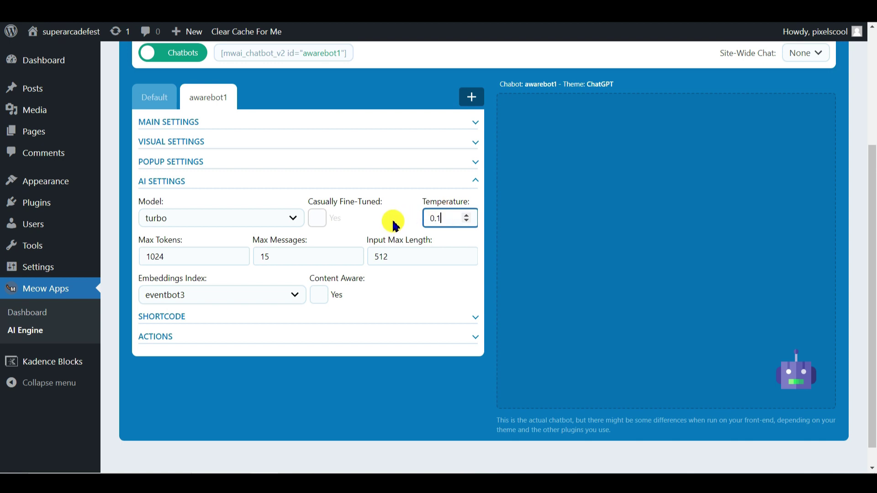